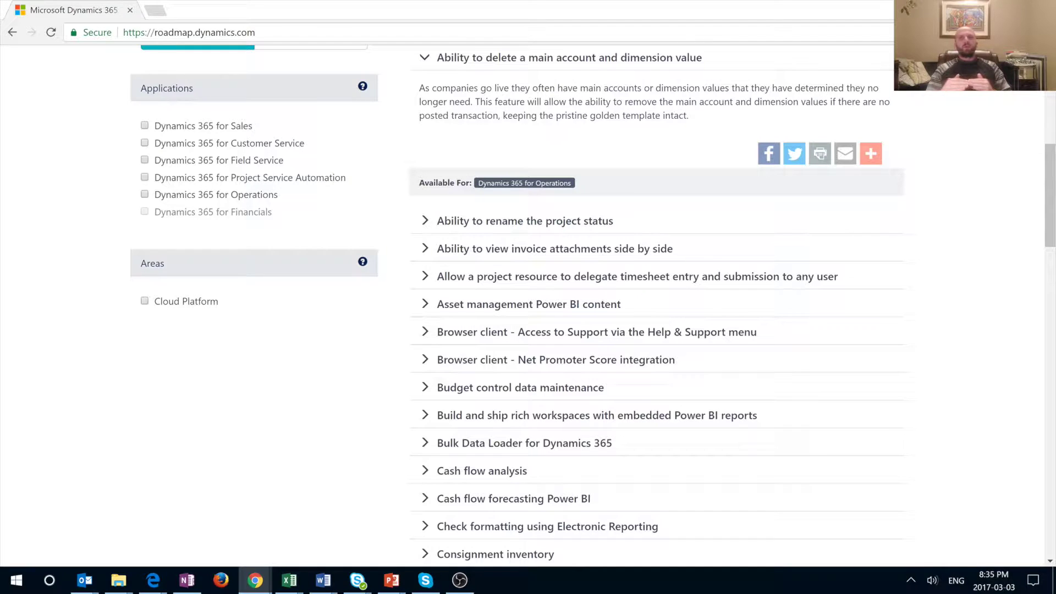
Load nextoneconsulting.com in a new Chrome tab via address-bar autocomplete
left_click(155, 12)
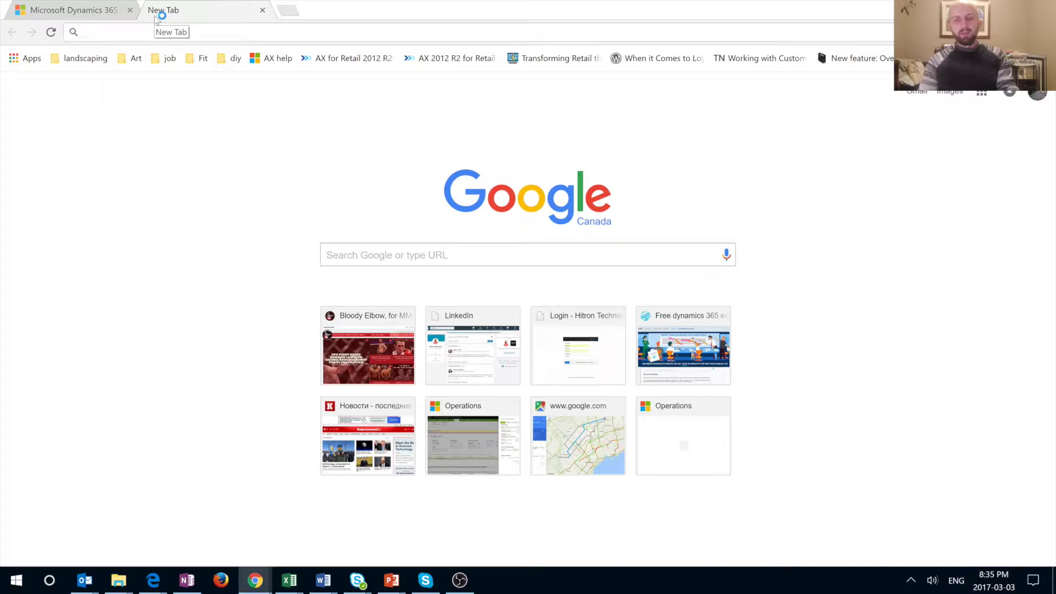
type("ne")
key("Return")
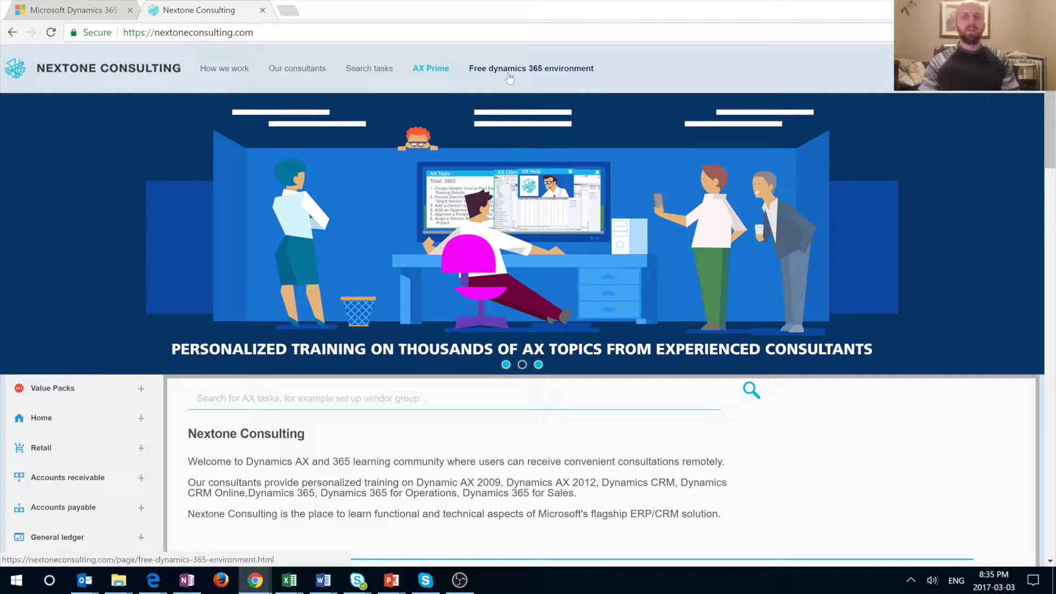
Go to the 'Free dynamics 365 environment' page and scroll down to the Connect Dynamics 365 VM buttons
left_click(509, 78)
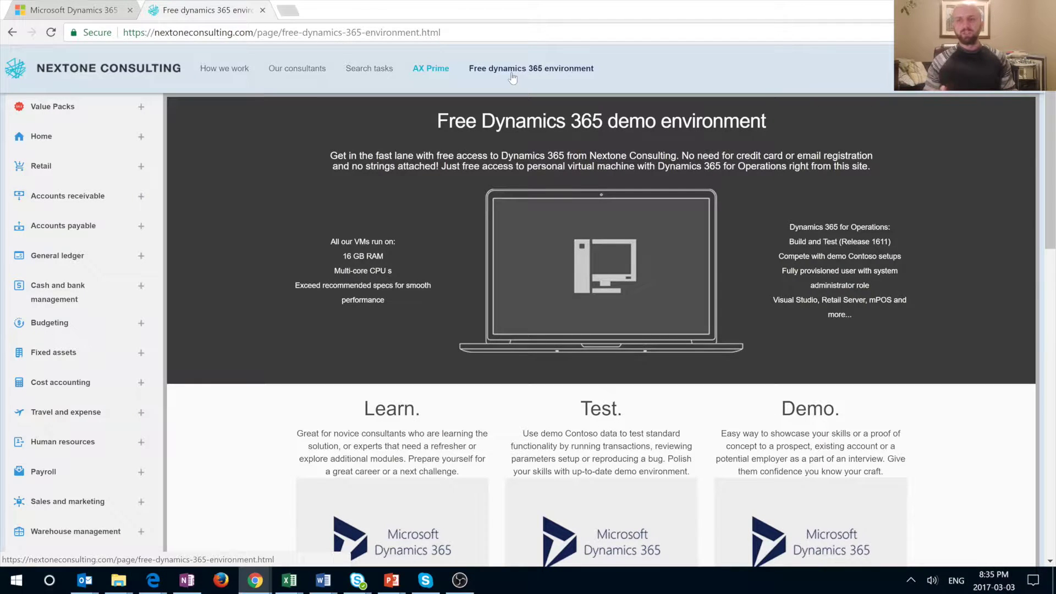
scroll(1032, 337, "down", 3)
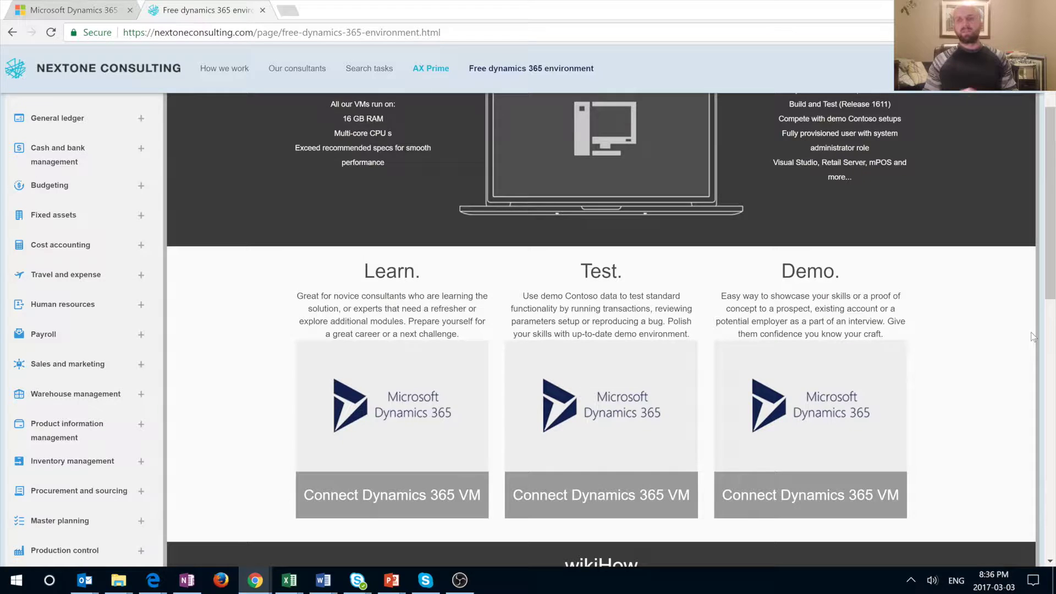
scroll(969, 408, "down", 4)
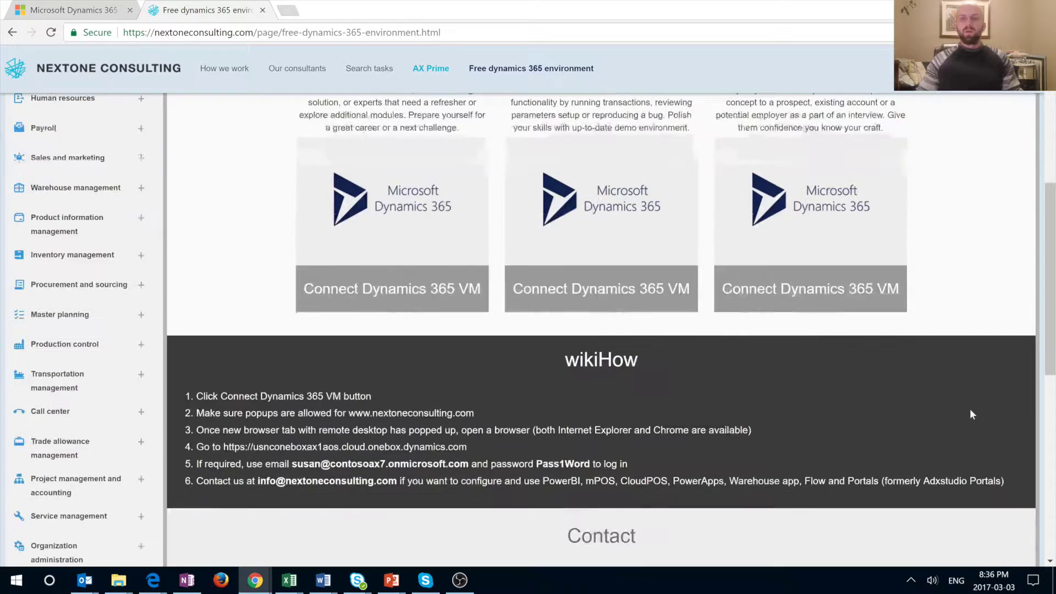
Scroll back up the demo environment page to read the wikiHow connection steps
scroll(958, 391, "up", 1)
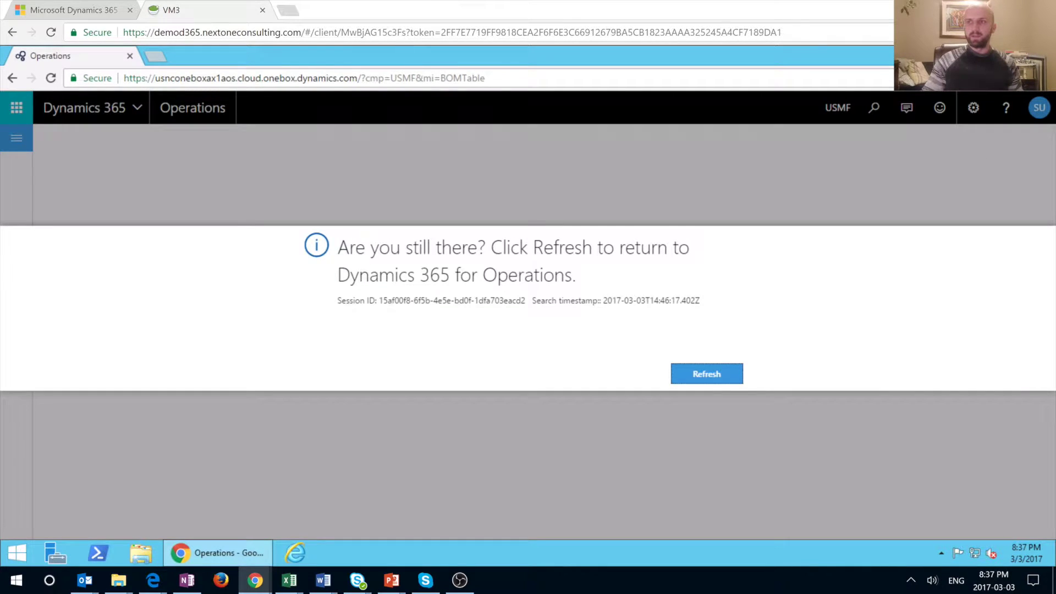
Close the inner Chrome window showing Operations with Alt+F4, then bring up Chrome's main menu
key("alt+F4")
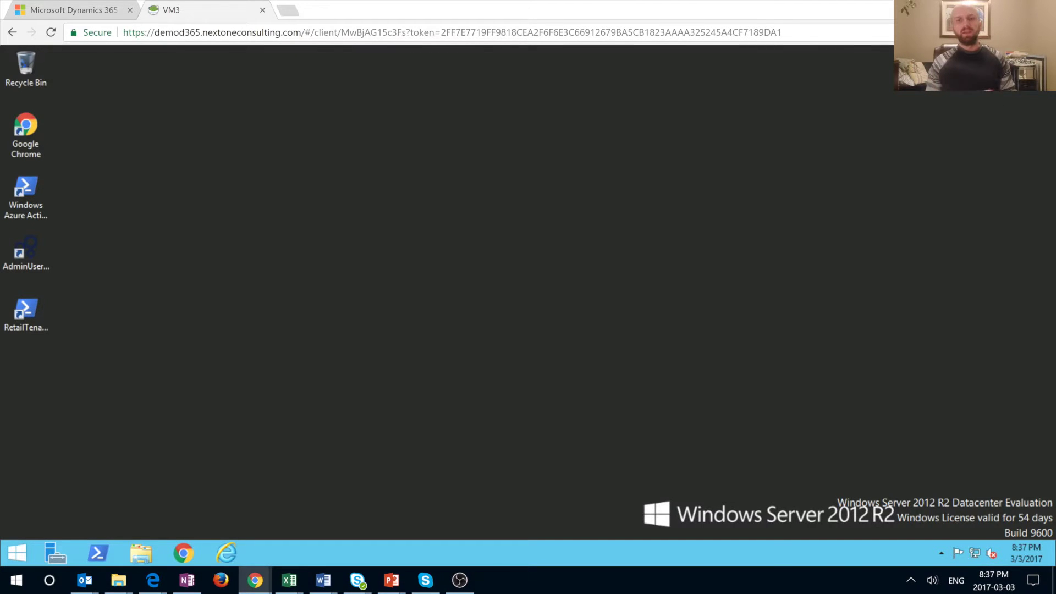
key("alt+f")
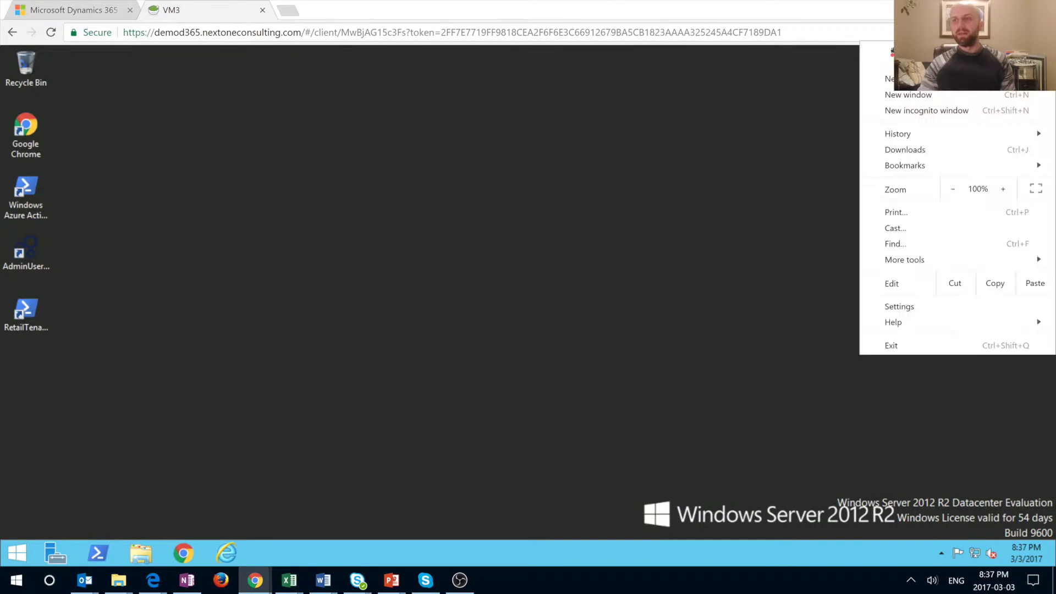
key("Escape")
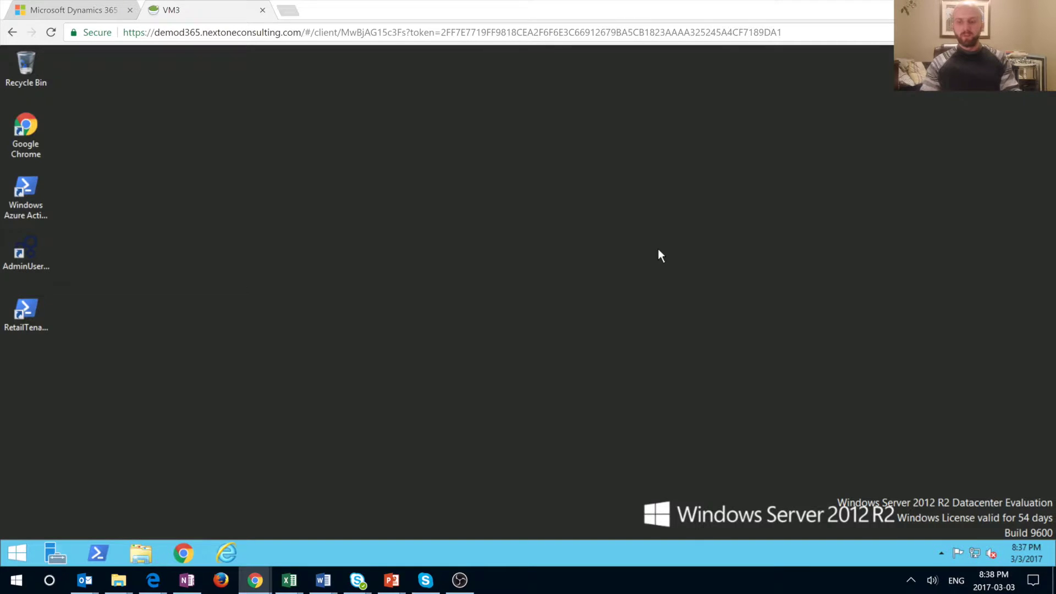
key("XF86AudioLowerVolume")
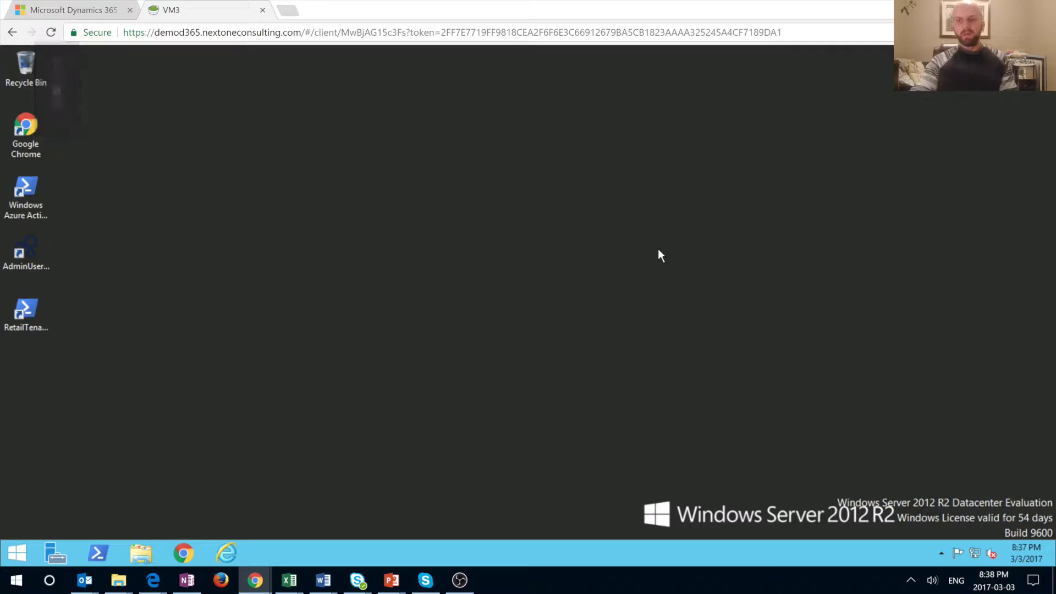
left_click(1045, 32)
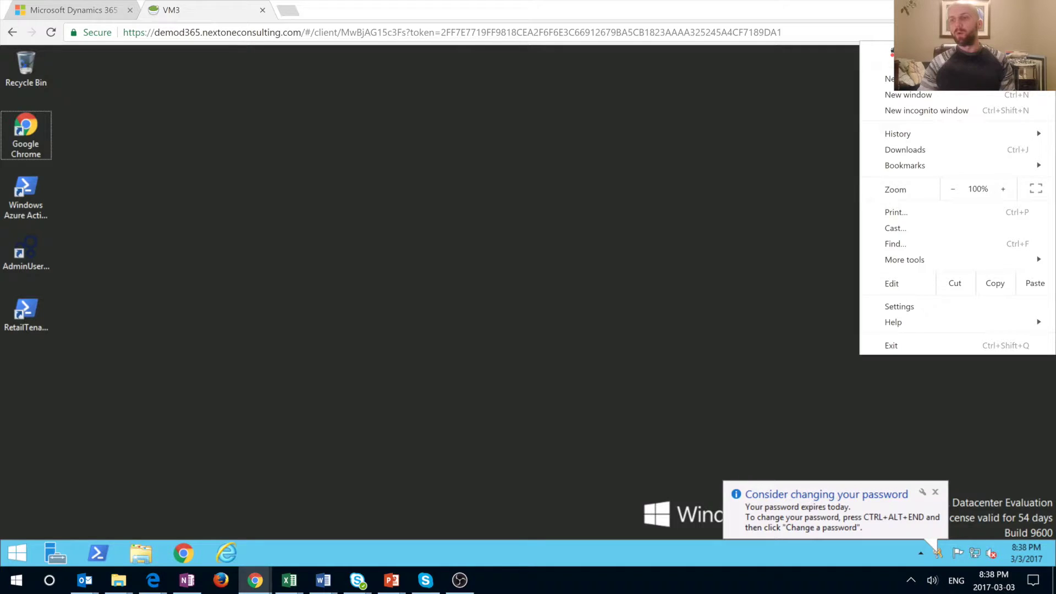
Switch the remote desktop to full screen and select the Google Chrome desktop shortcut
left_click(1036, 189)
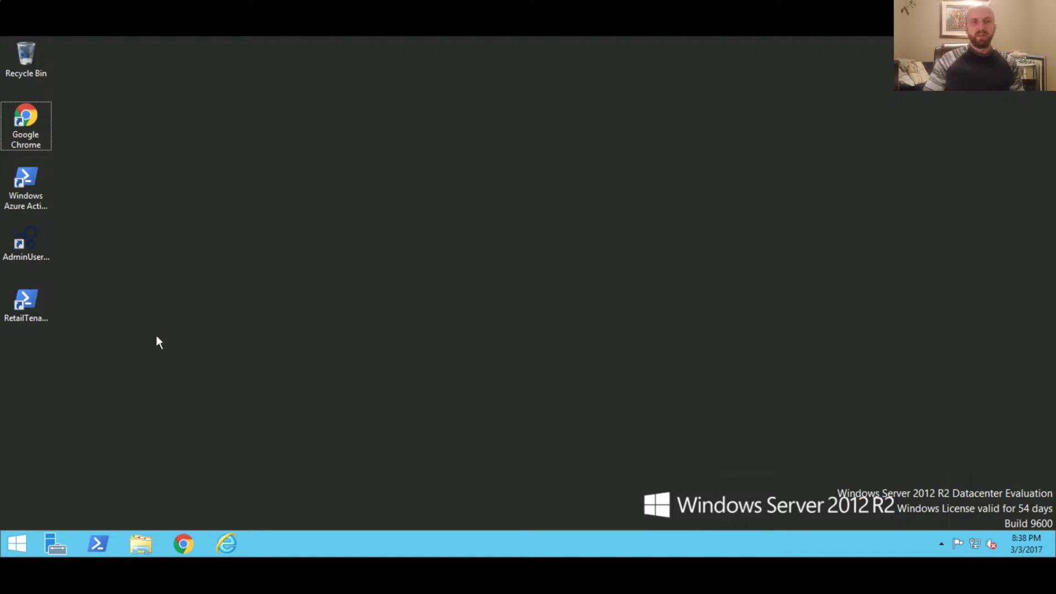
left_click(41, 142)
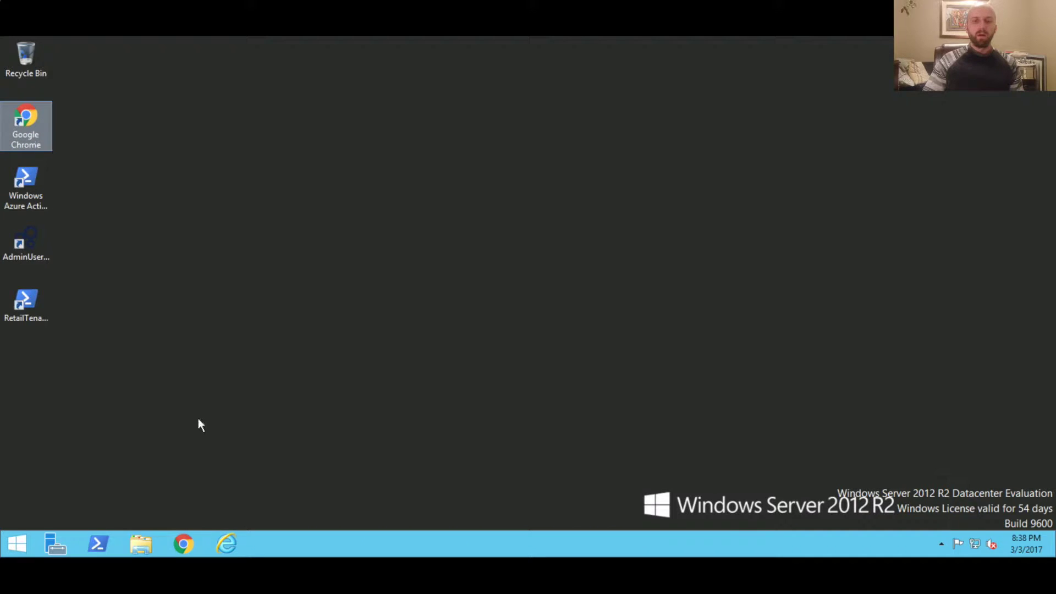
left_click(229, 540)
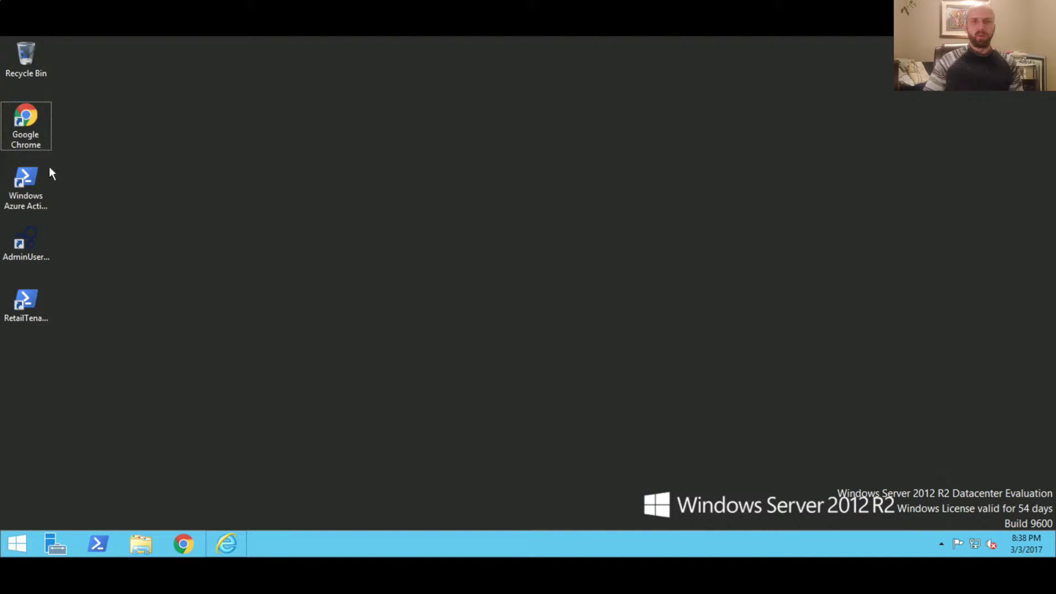
left_click(35, 138)
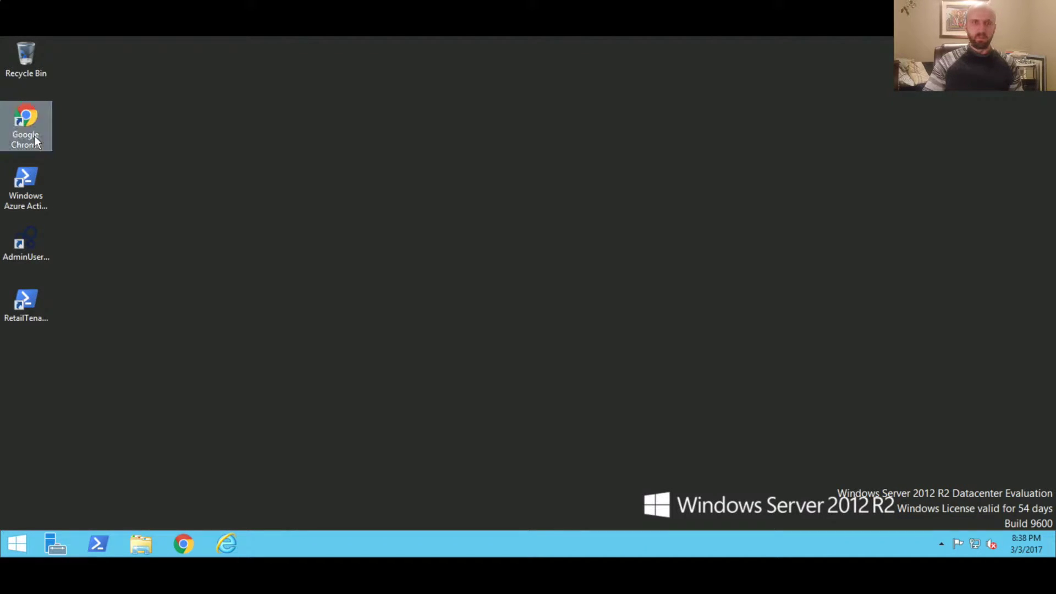
Launch Chrome on the server and autocomplete the usnconeboxax1aos.cloud.onebox.dynamics.com address
double_click(34, 138)
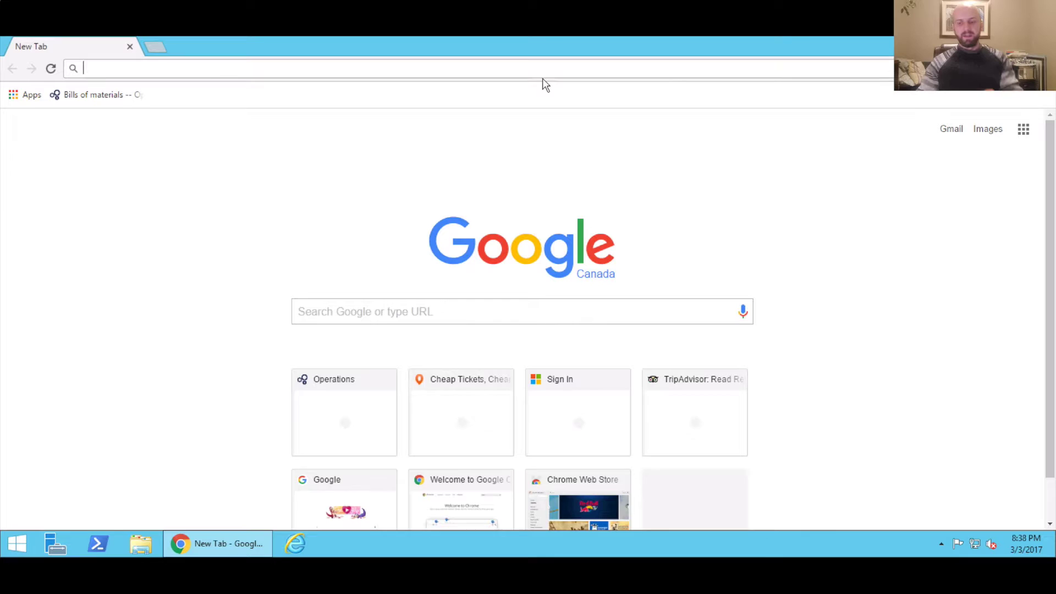
type("u")
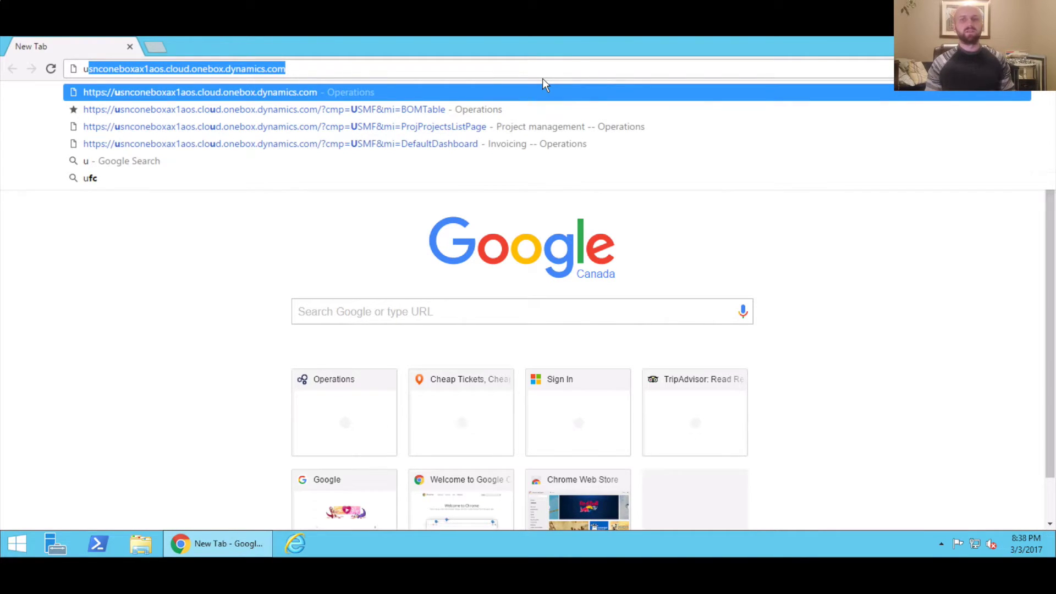
left_click(1042, 68)
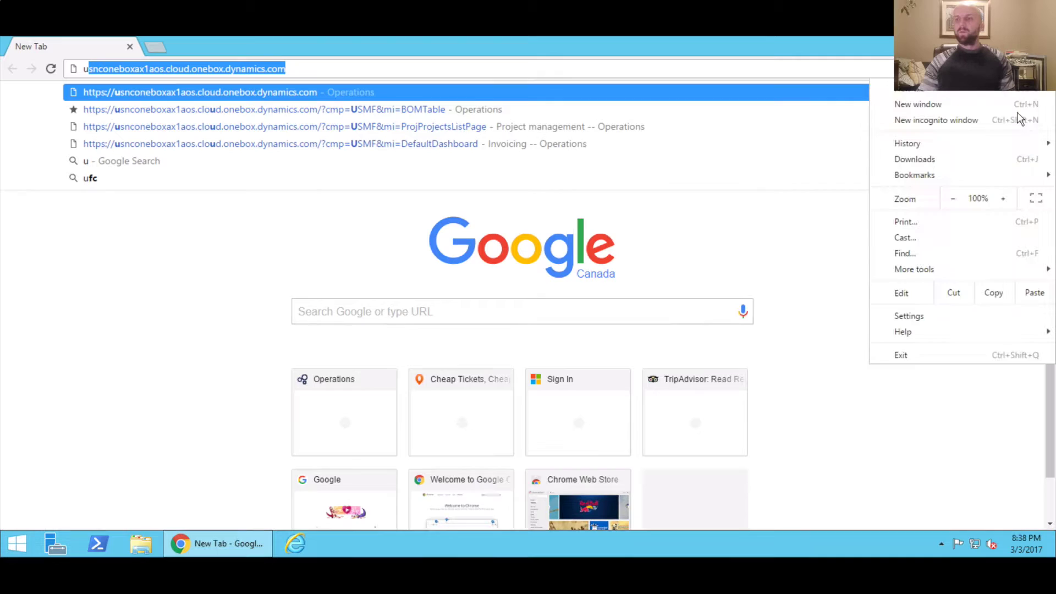
mouse_move(982, 184)
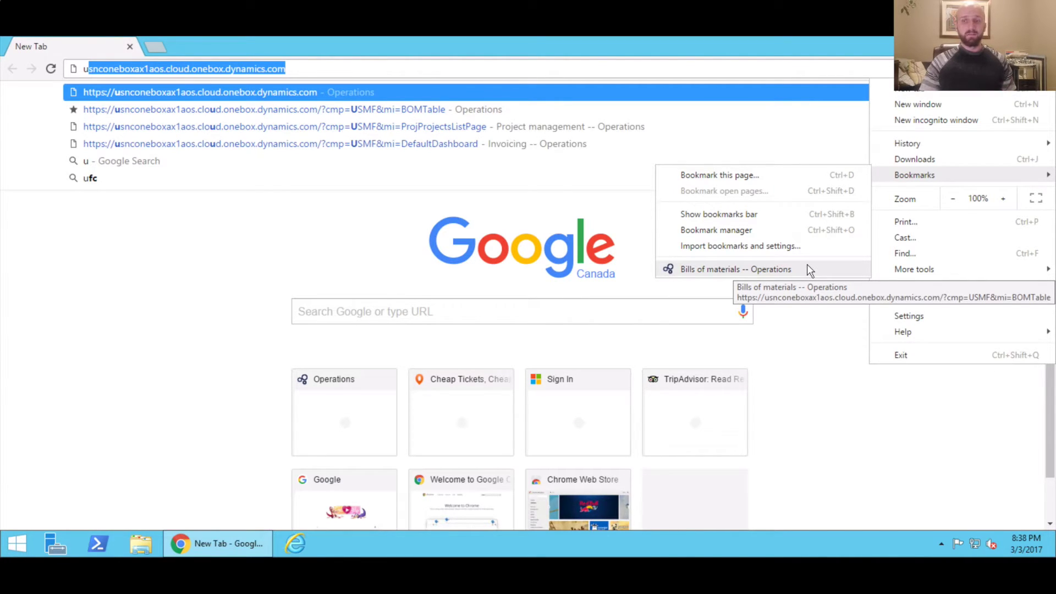
left_click(356, 66)
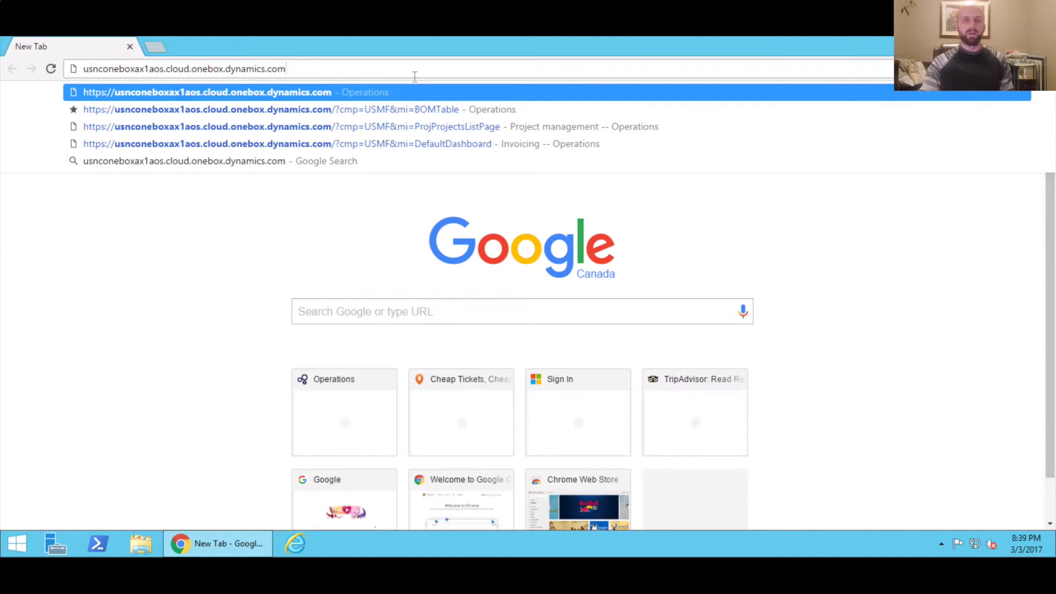
Load the Operations site and sign in with the demo account and its password
key("Return")
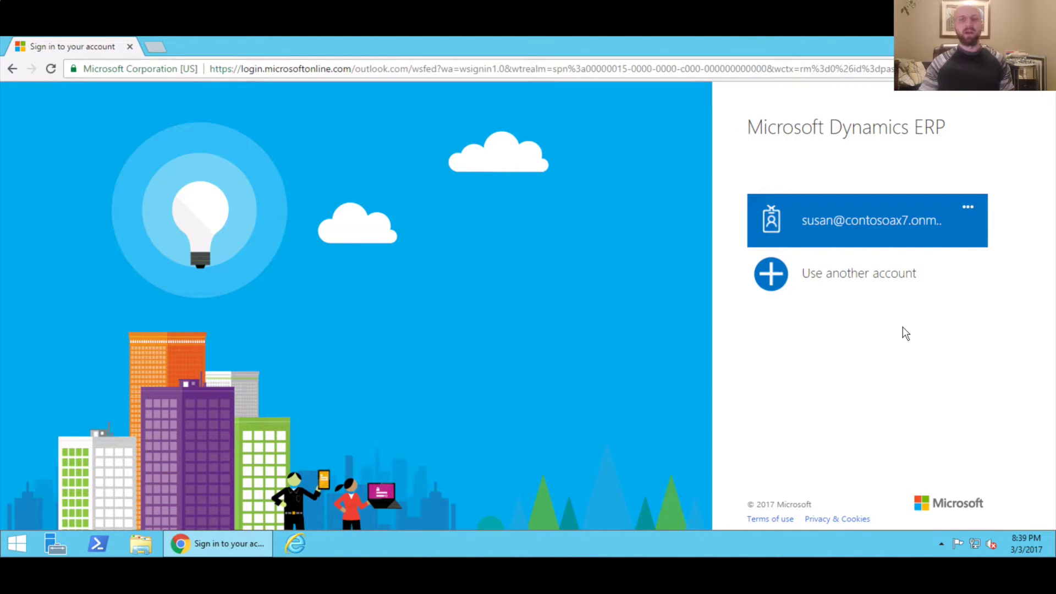
left_click(908, 225)
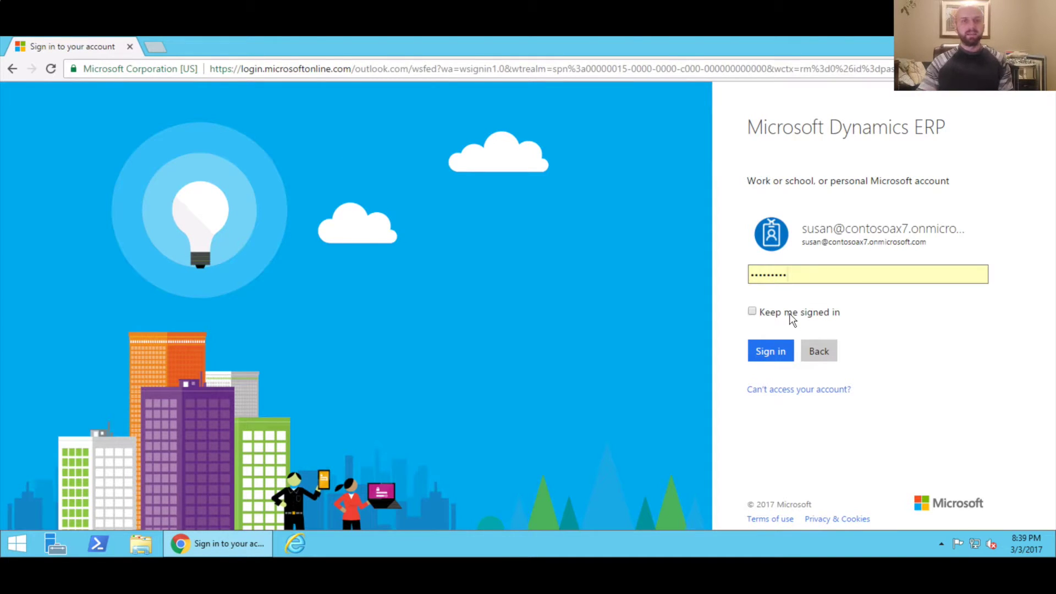
left_click(158, 47)
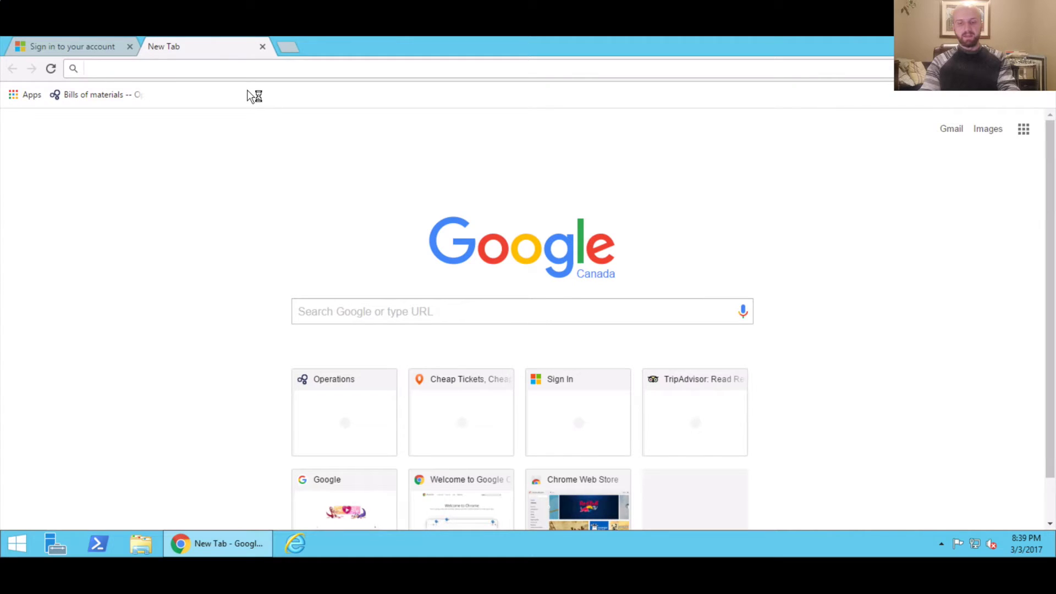
type("Pass")
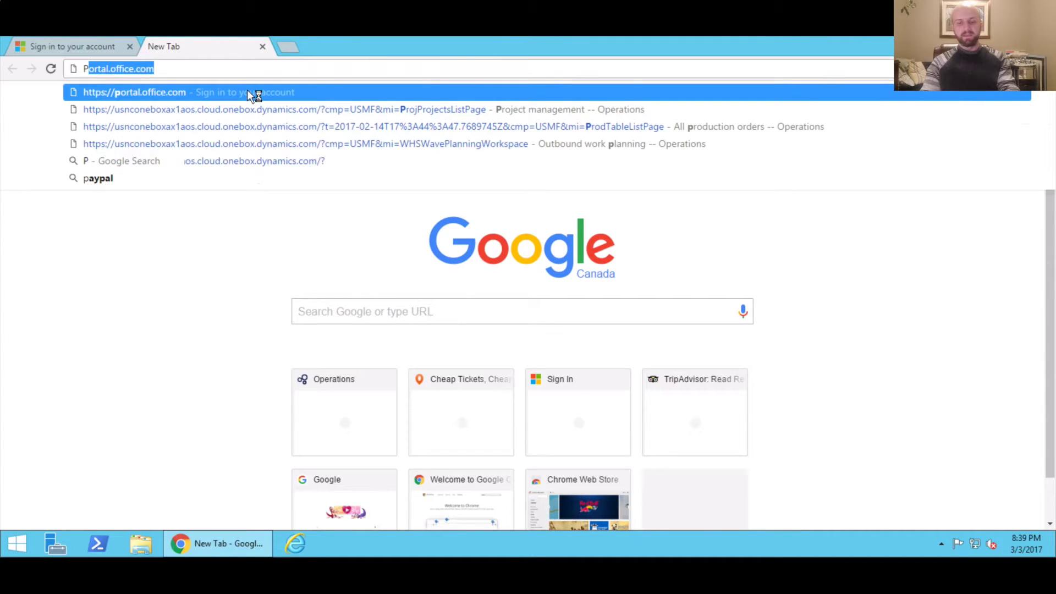
type("1")
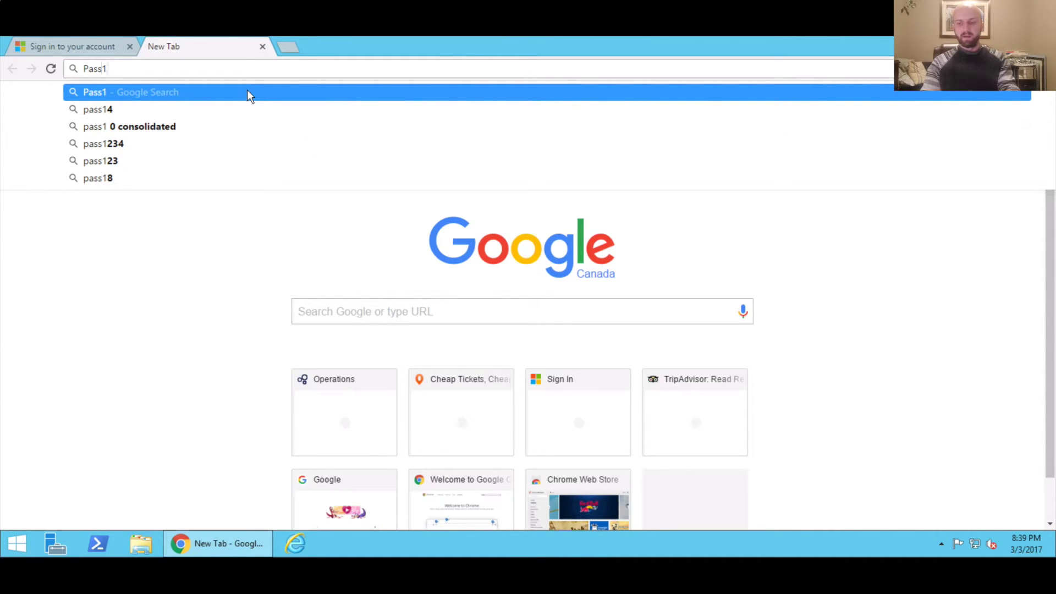
type("Word")
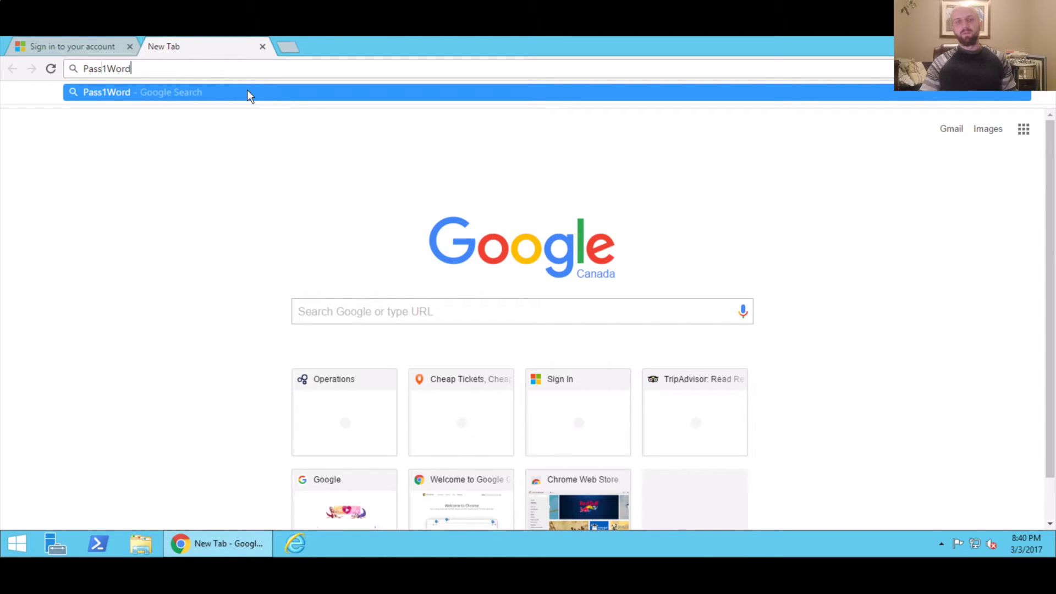
left_click(75, 49)
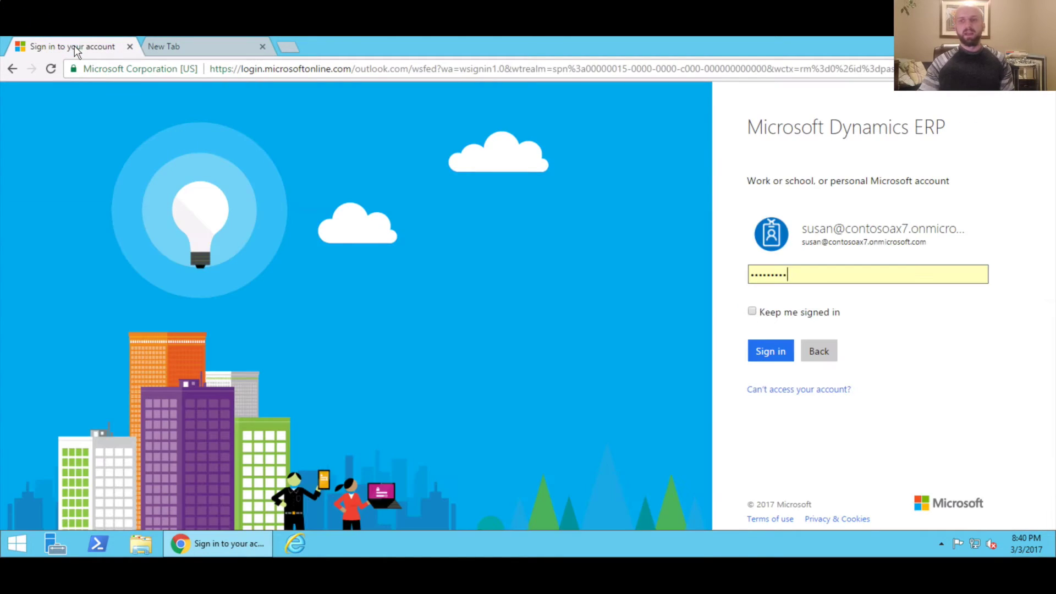
left_click(763, 352)
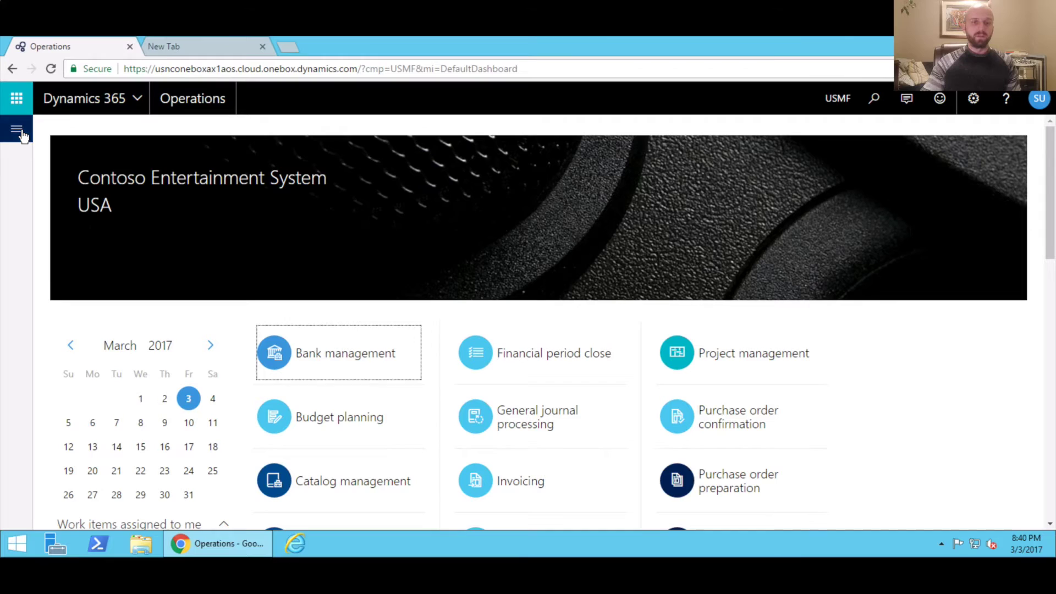
Open the All vendors list through Modules > Accounts payable
left_click(20, 130)
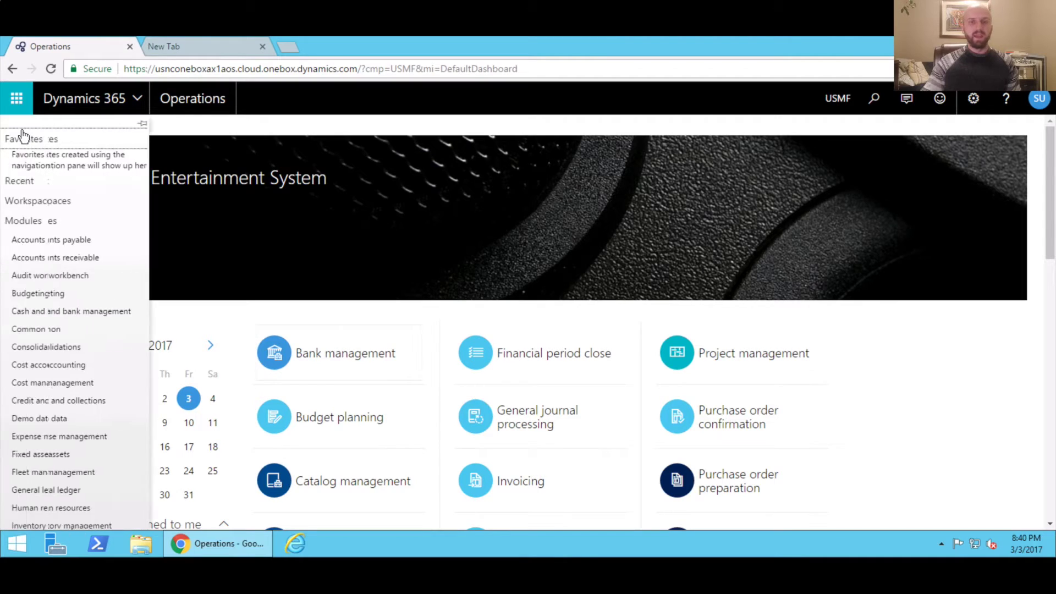
left_click(77, 245)
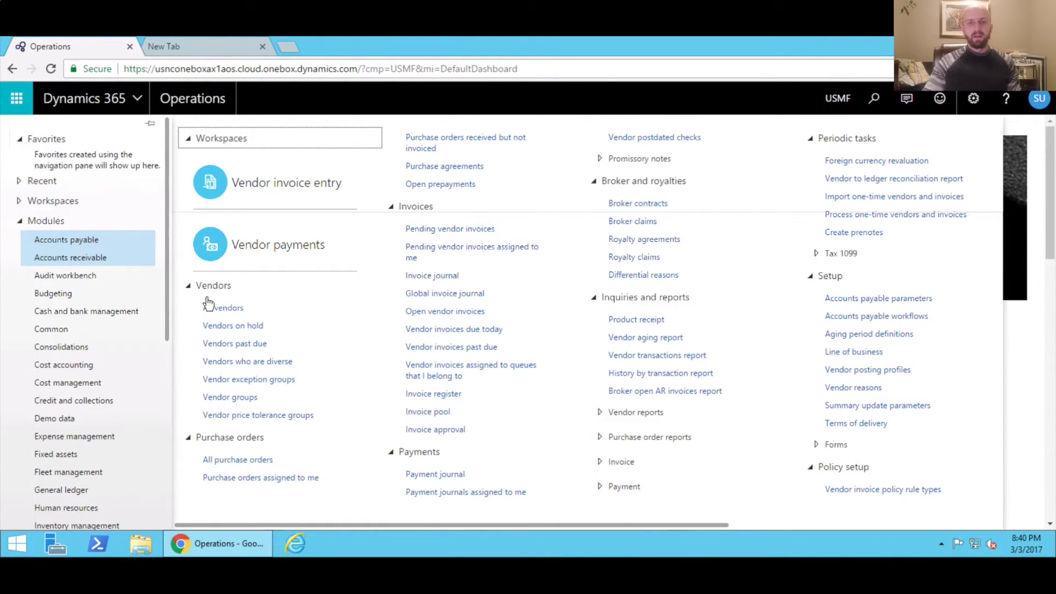
left_click(222, 309)
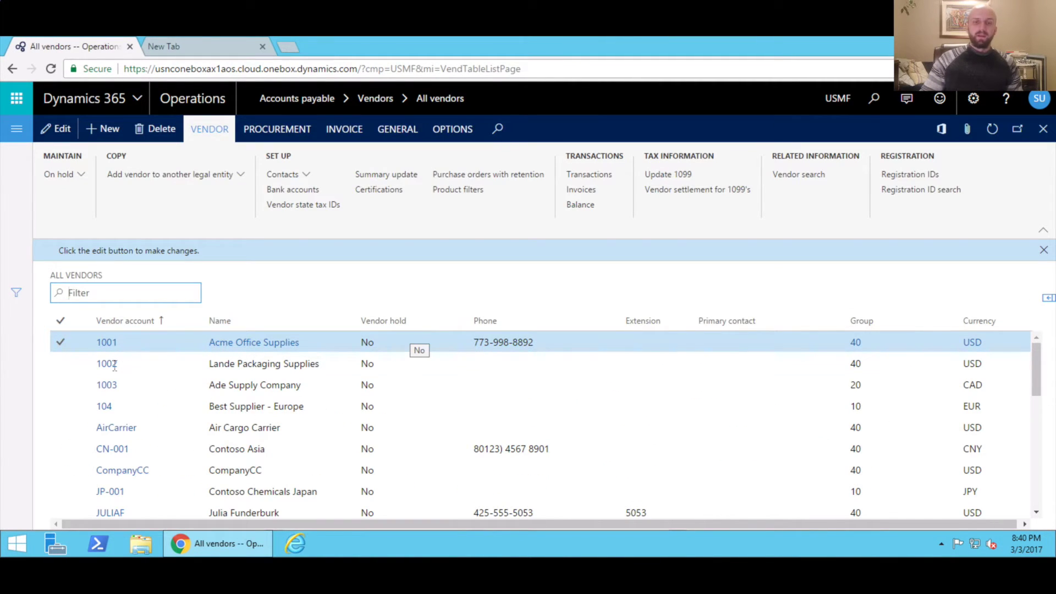
View the Air Cargo Carrier vendor's details, then reopen the Accounts payable links zoomed out
key("Down")
left_click(112, 434)
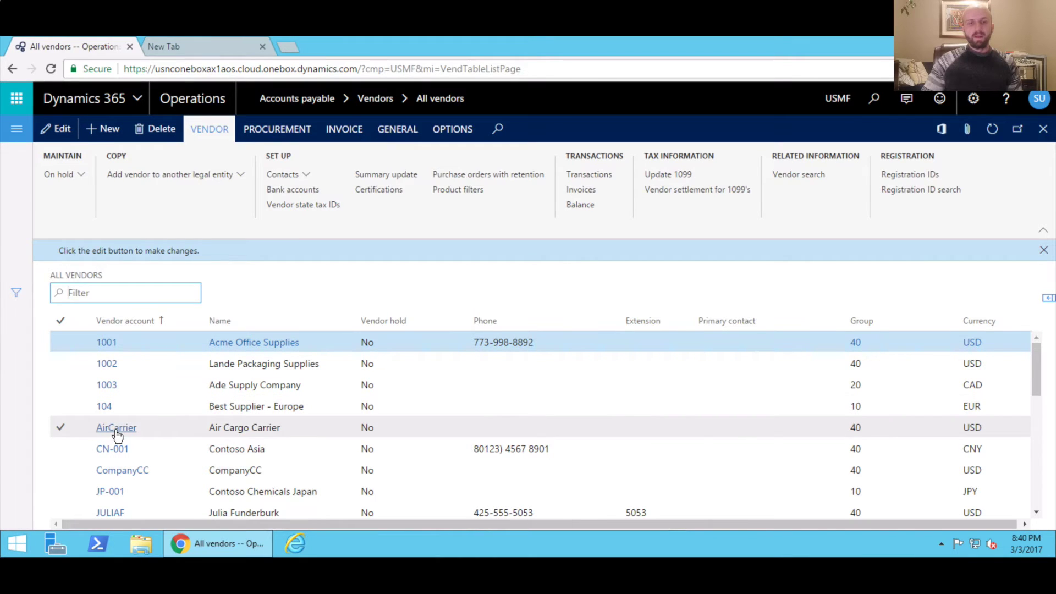
left_click(116, 430)
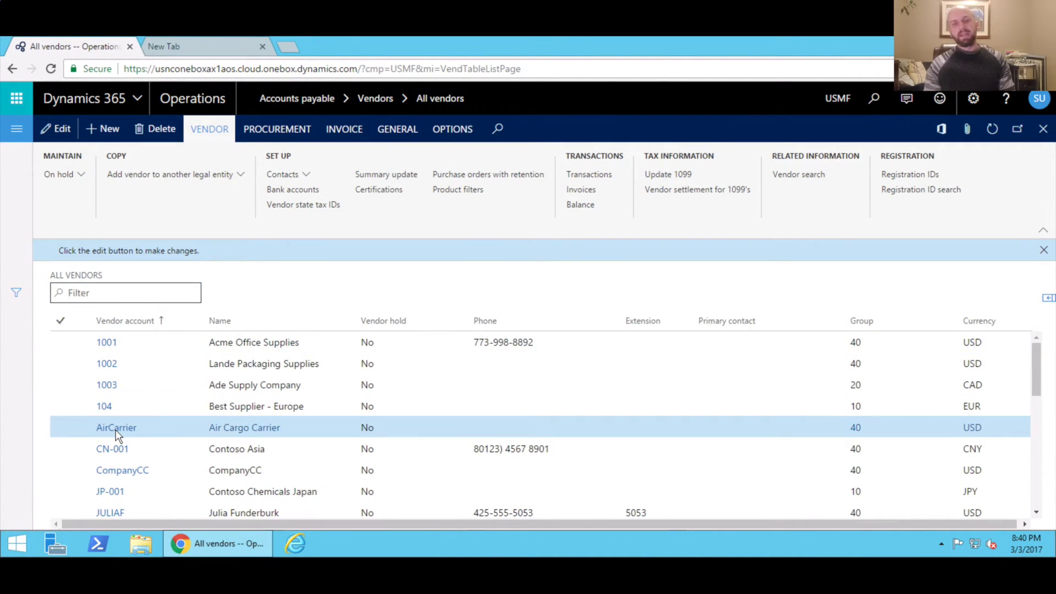
left_click(16, 128)
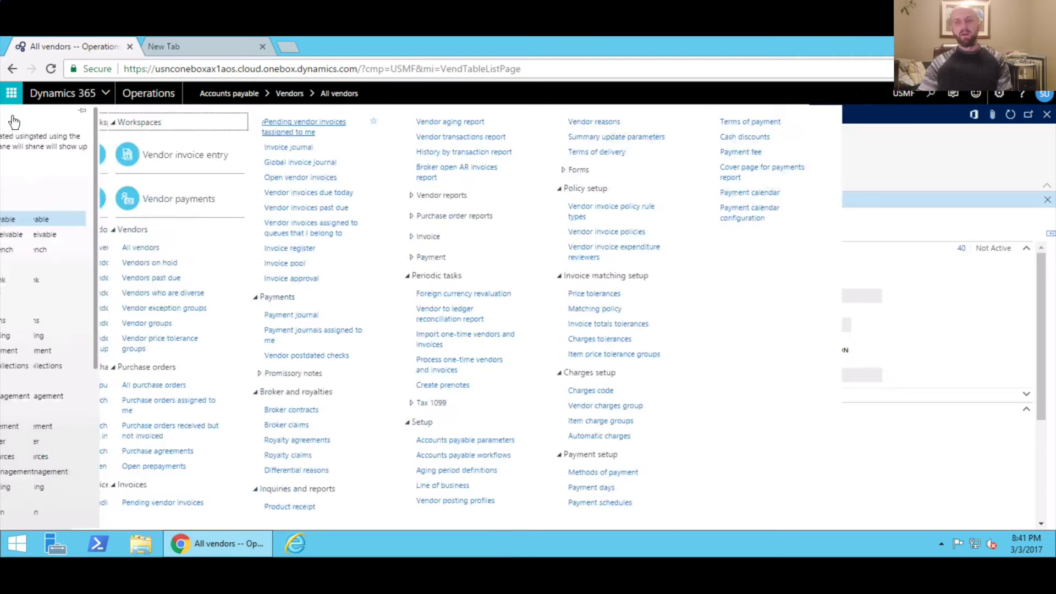
key("ctrl+minus")
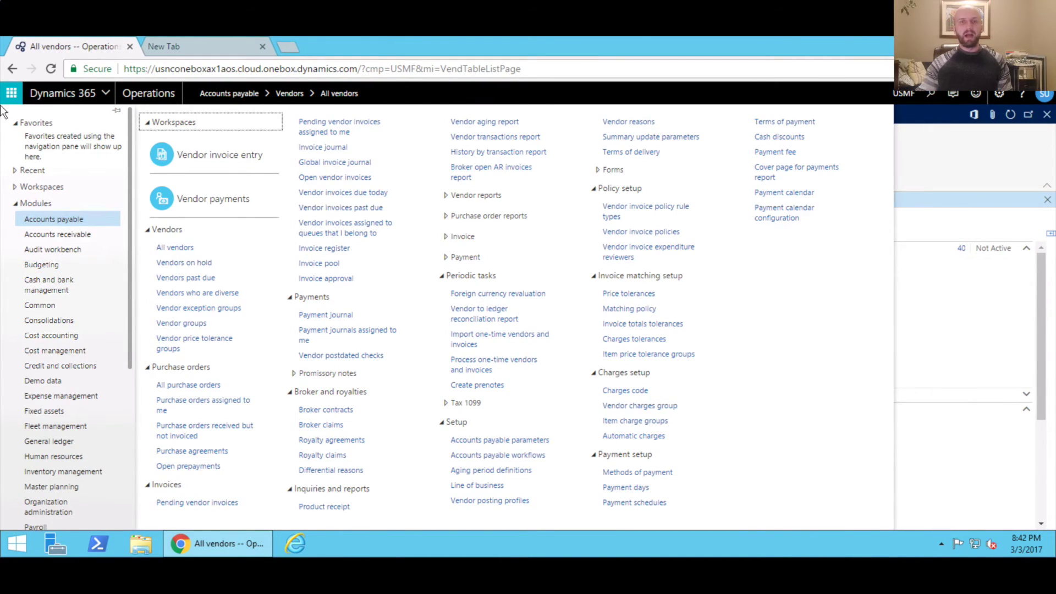
In the second tab, search Google for 'nextone consulting'
left_click(176, 48)
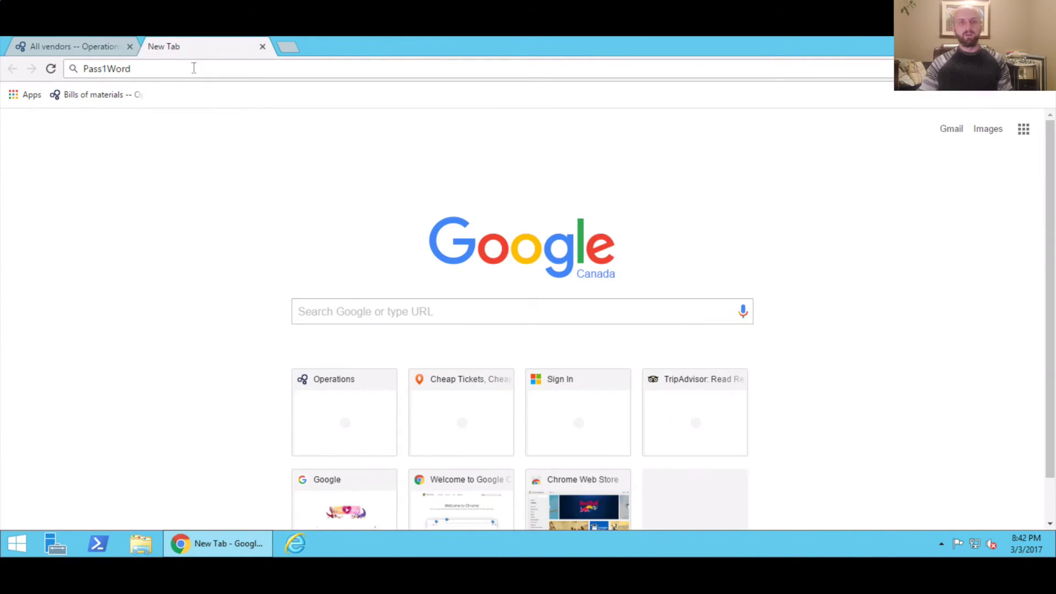
left_click_drag(132, 68, 52, 85)
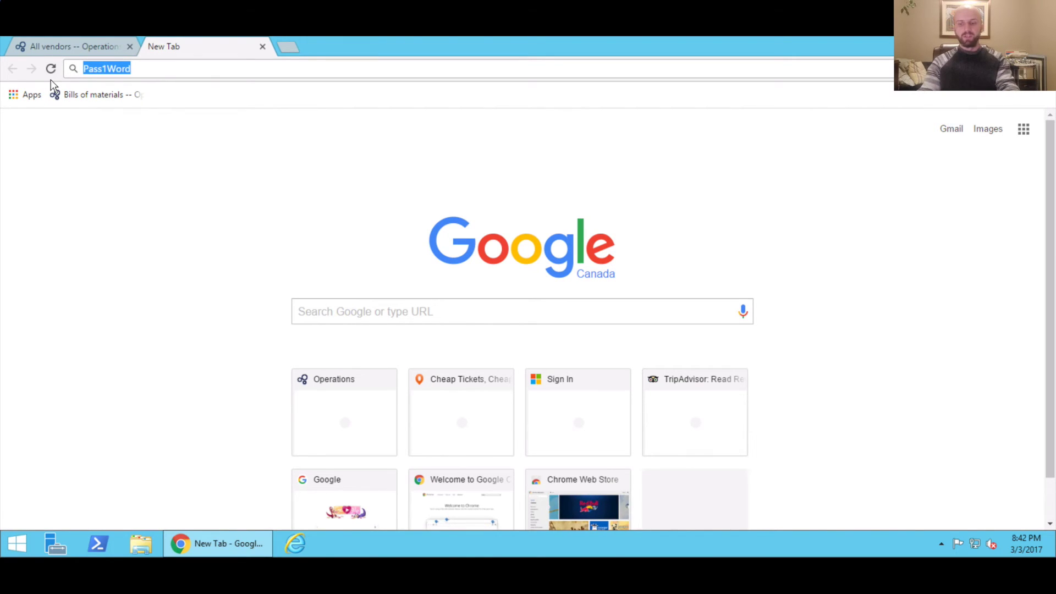
type("nex")
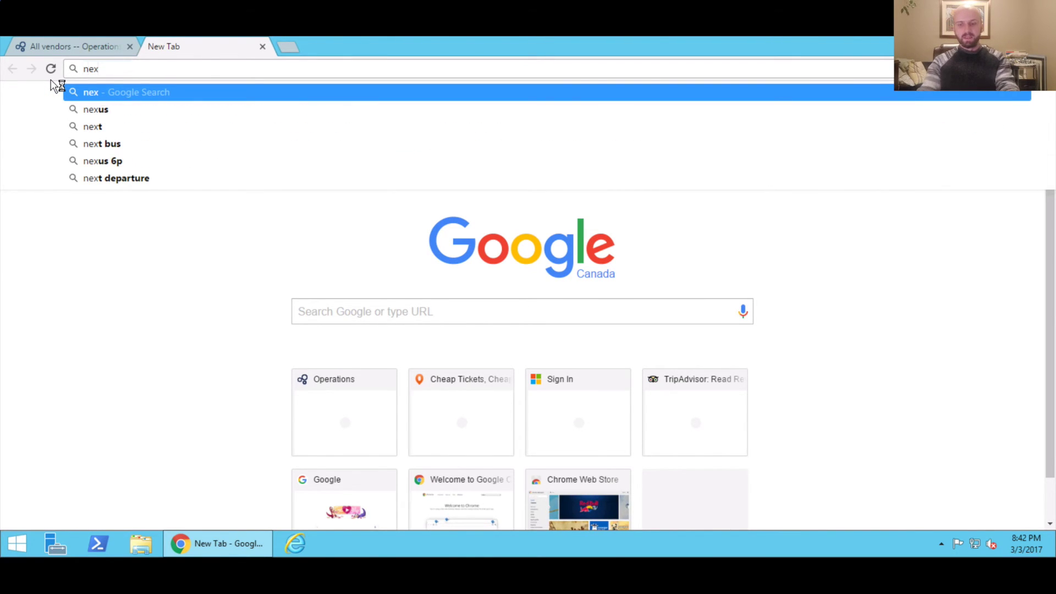
type("tone")
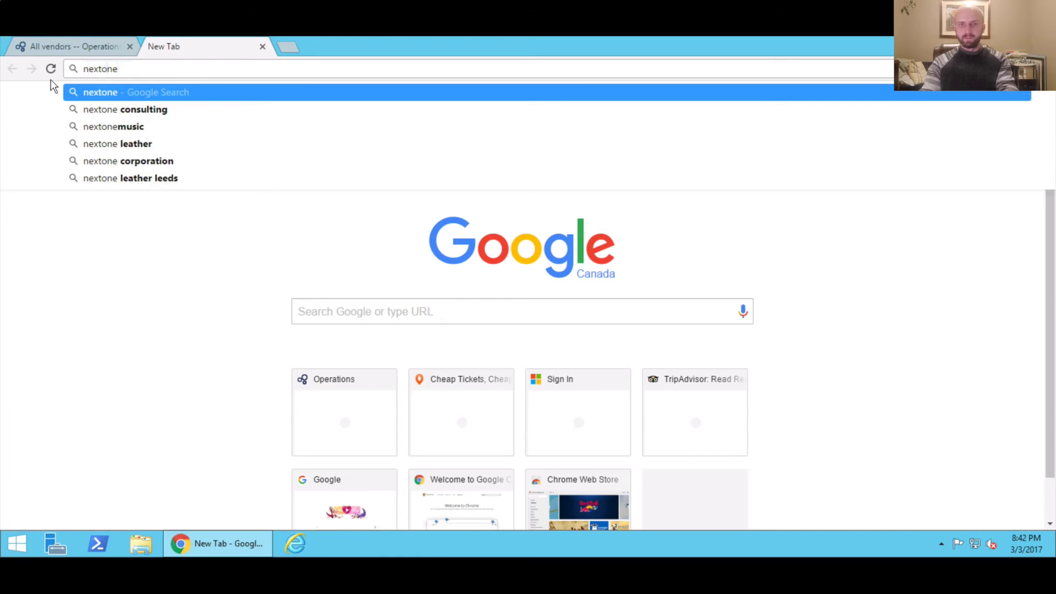
key("Down")
key("Return")
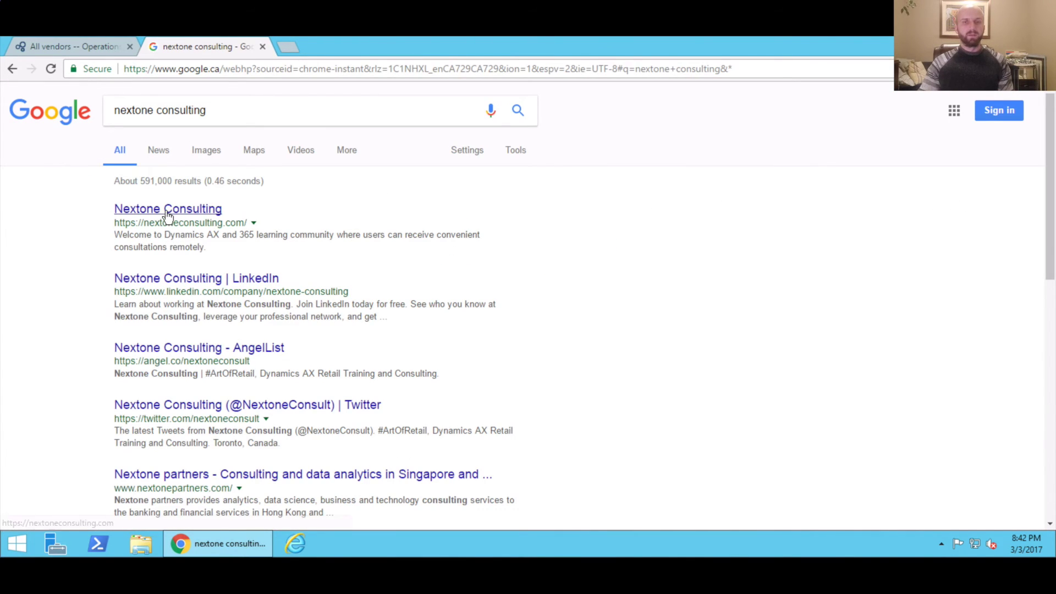
Open the Nextone Consulting result's Free Dynamics 365 environment page and scroll to the wikiHow steps and Contact form
left_click(167, 212)
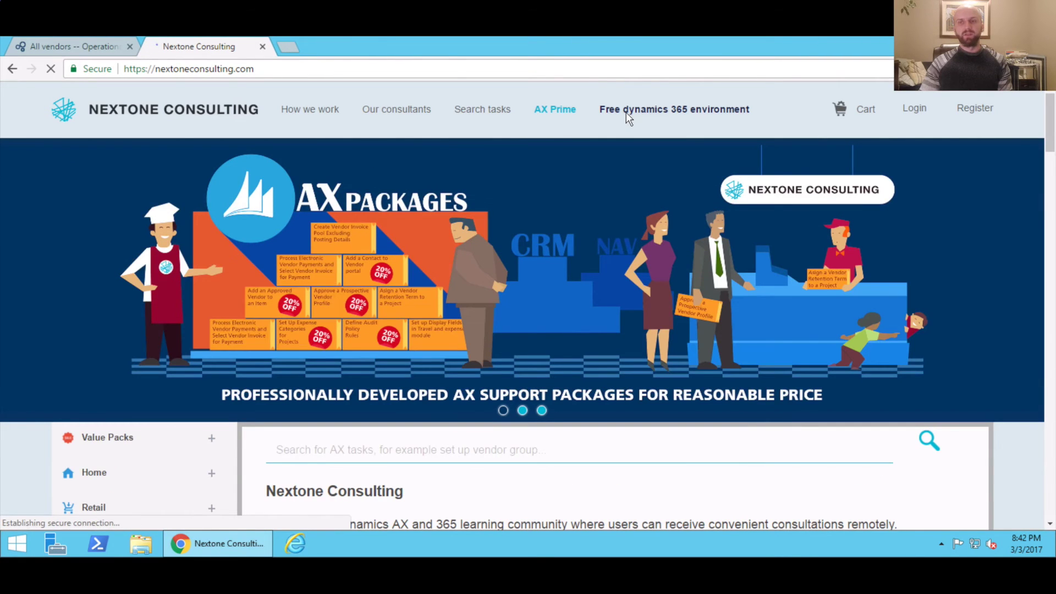
left_click(660, 113)
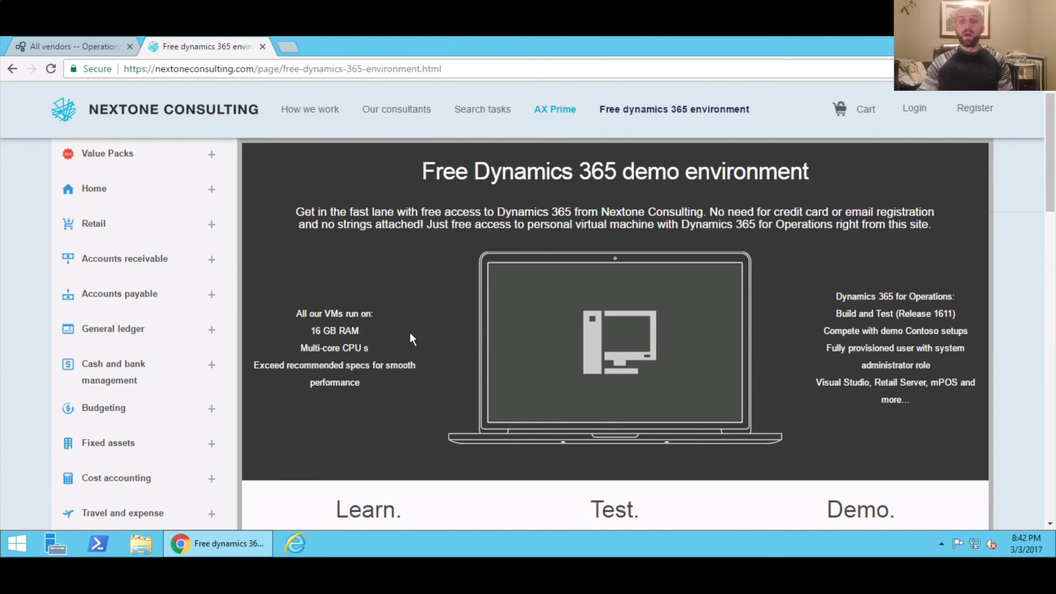
scroll(410, 333, "down", 10)
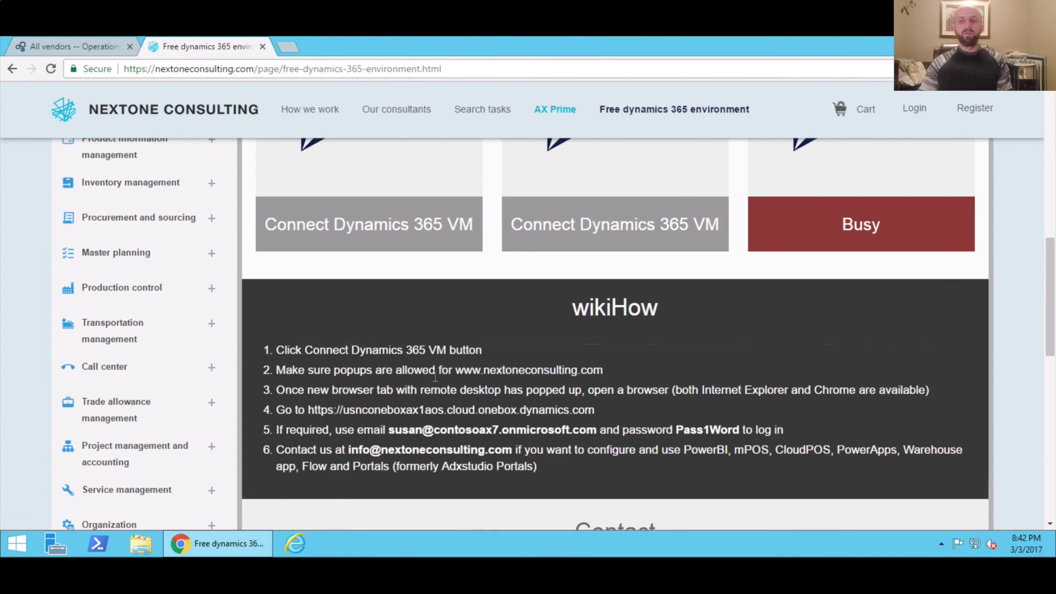
scroll(439, 374, "down", 10)
scroll(443, 371, "up", 5)
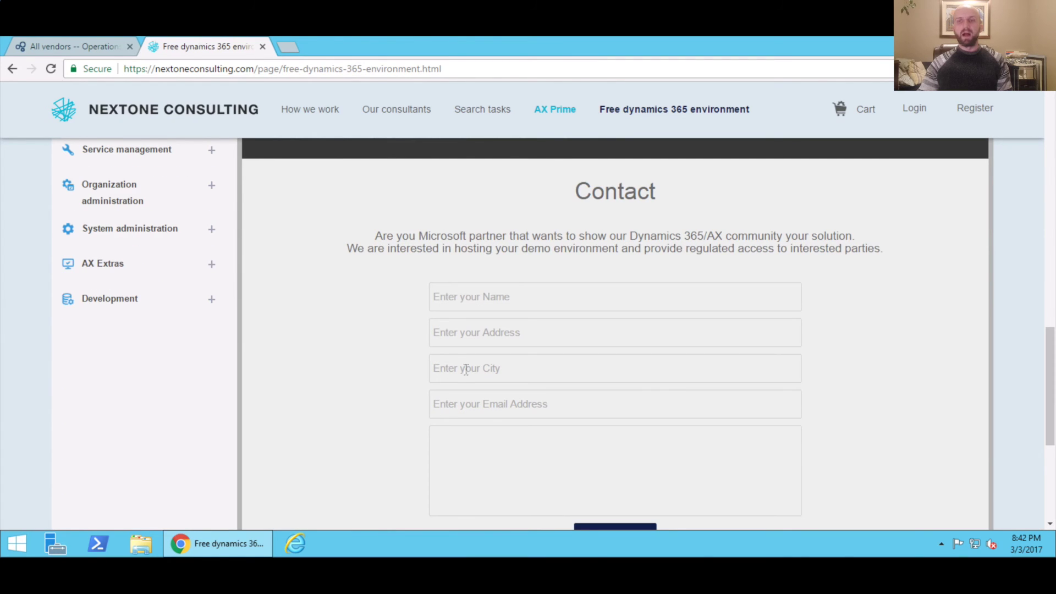